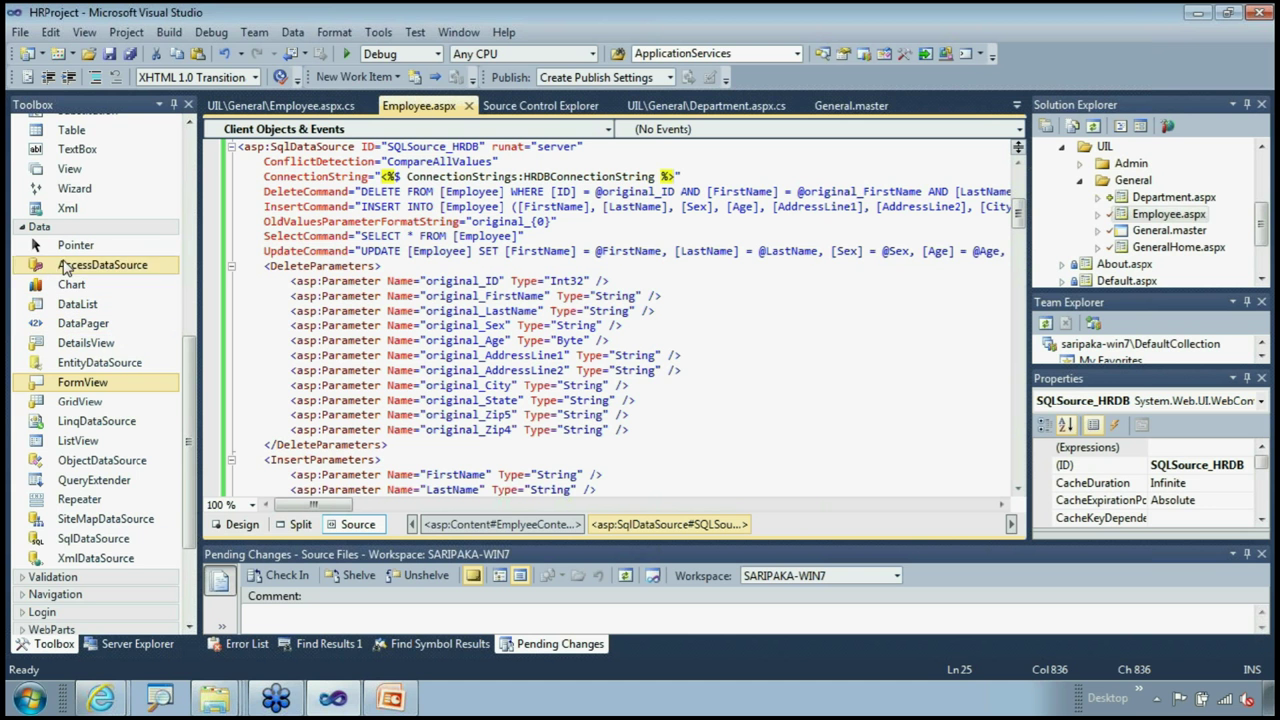
# Collapse the Data group of the toolbox and show Employee.aspx in Design view
pyautogui.click(21, 229)
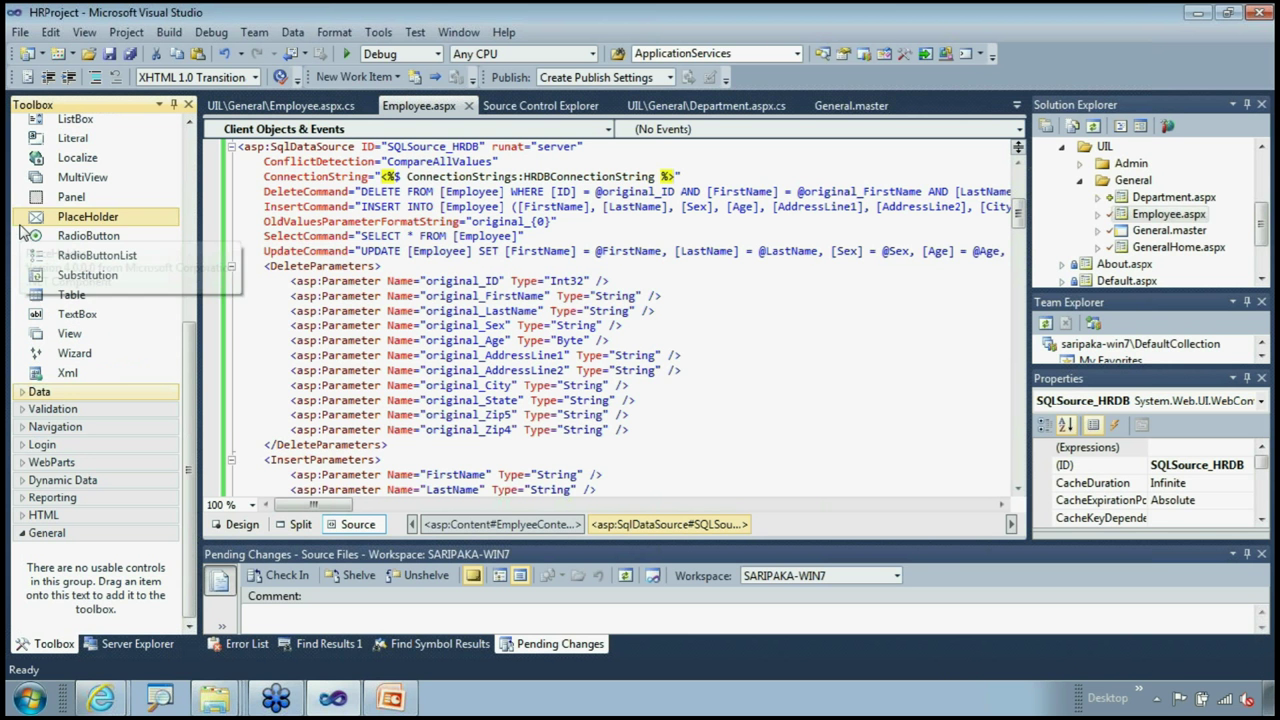
pyautogui.moveTo(190, 358); pyautogui.dragTo(187, 150)
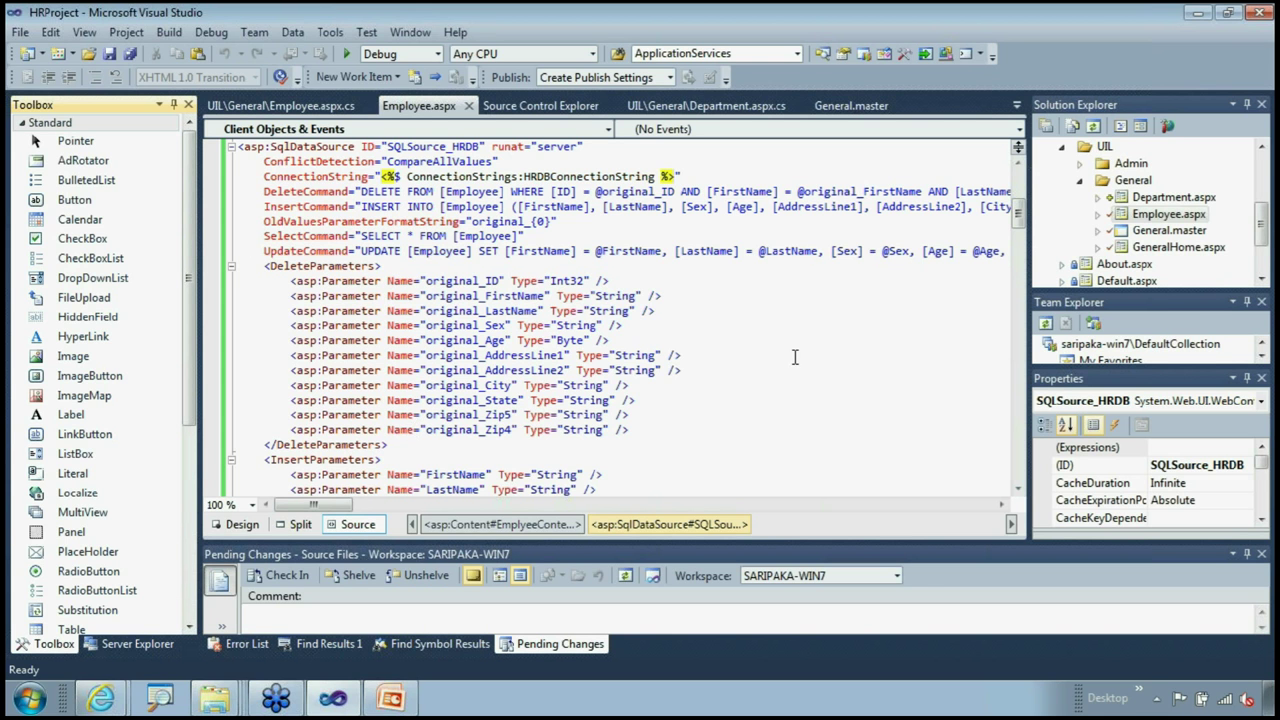
pyautogui.moveTo(1019, 222); pyautogui.dragTo(1022, 195)
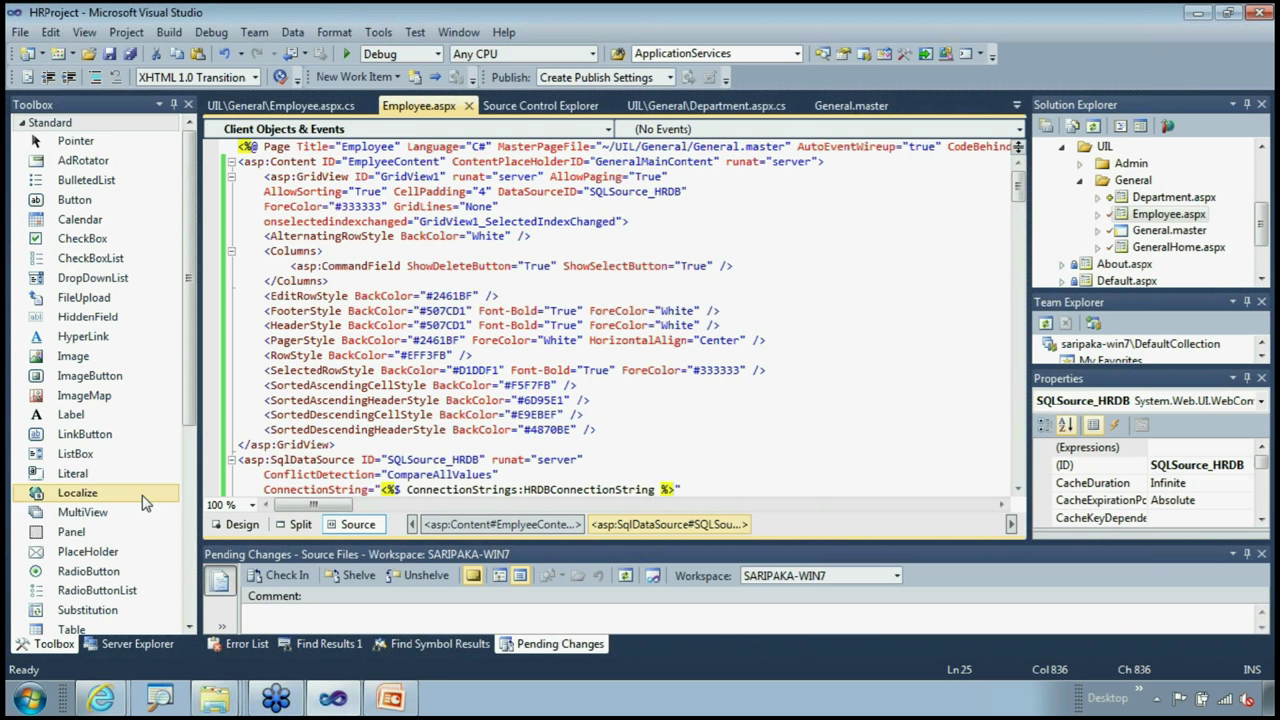
pyautogui.click(249, 528)
pyautogui.moveTo(1020, 284); pyautogui.dragTo(1020, 293)
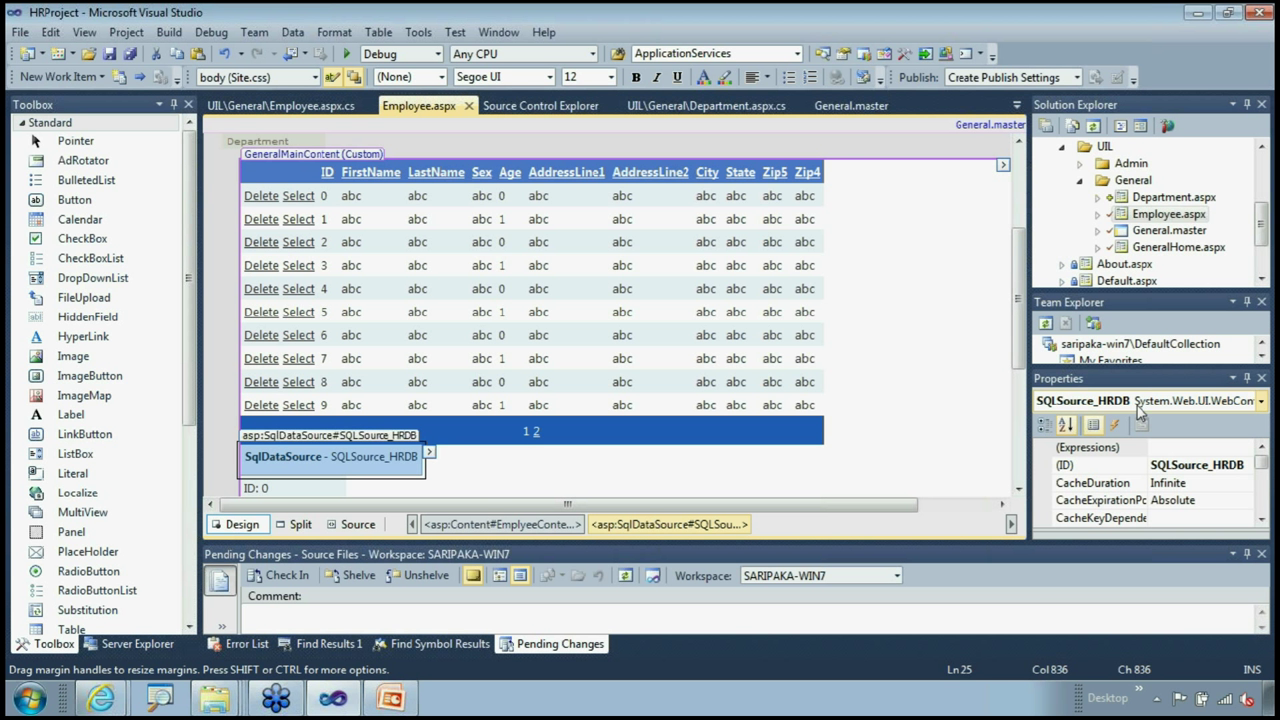
# Save all files and check in all pending changes with the comment "EOD Check"
pyautogui.click(133, 60)
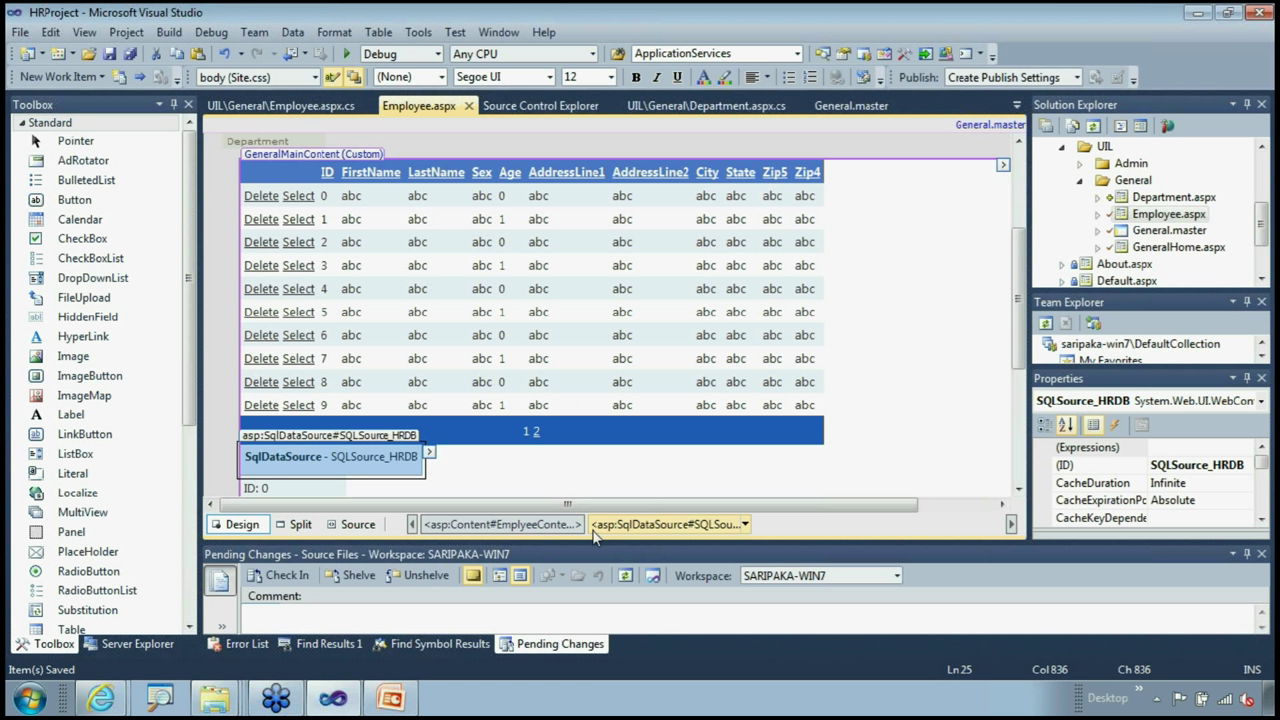
pyautogui.moveTo(580, 541); pyautogui.dragTo(596, 362)
pyautogui.click(443, 441)
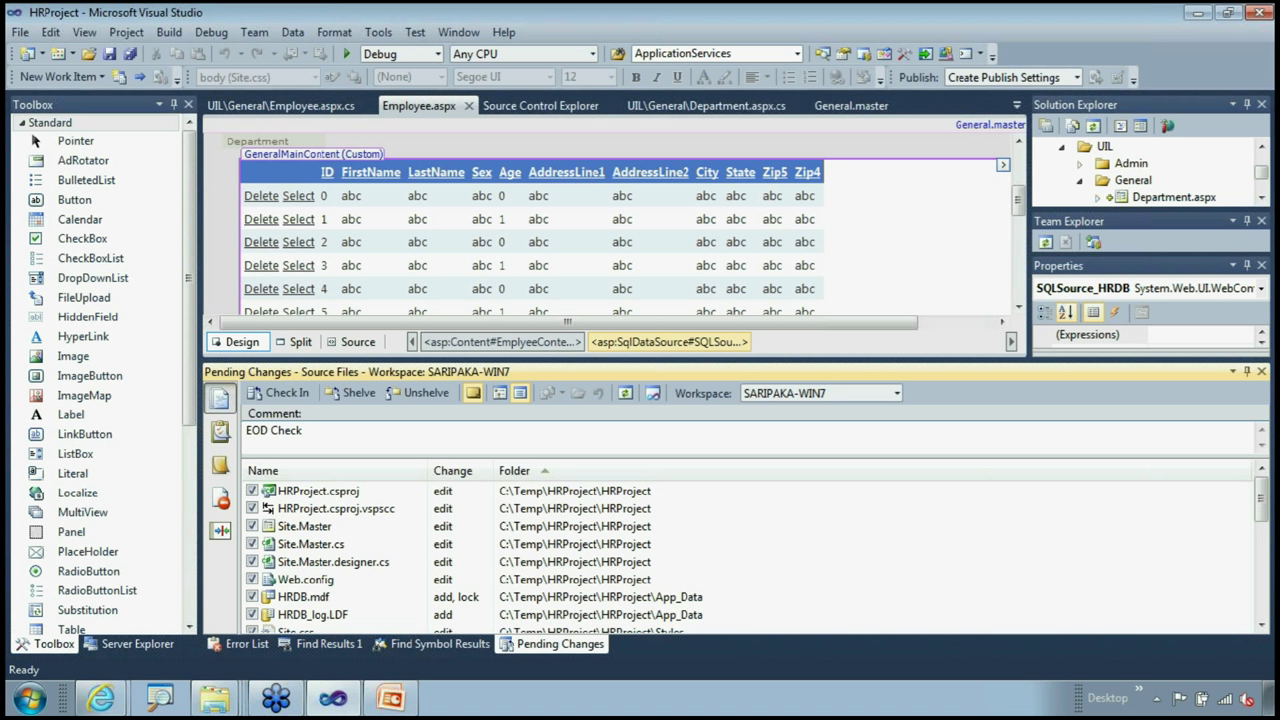
pyautogui.click(290, 393)
pyautogui.click(626, 384)
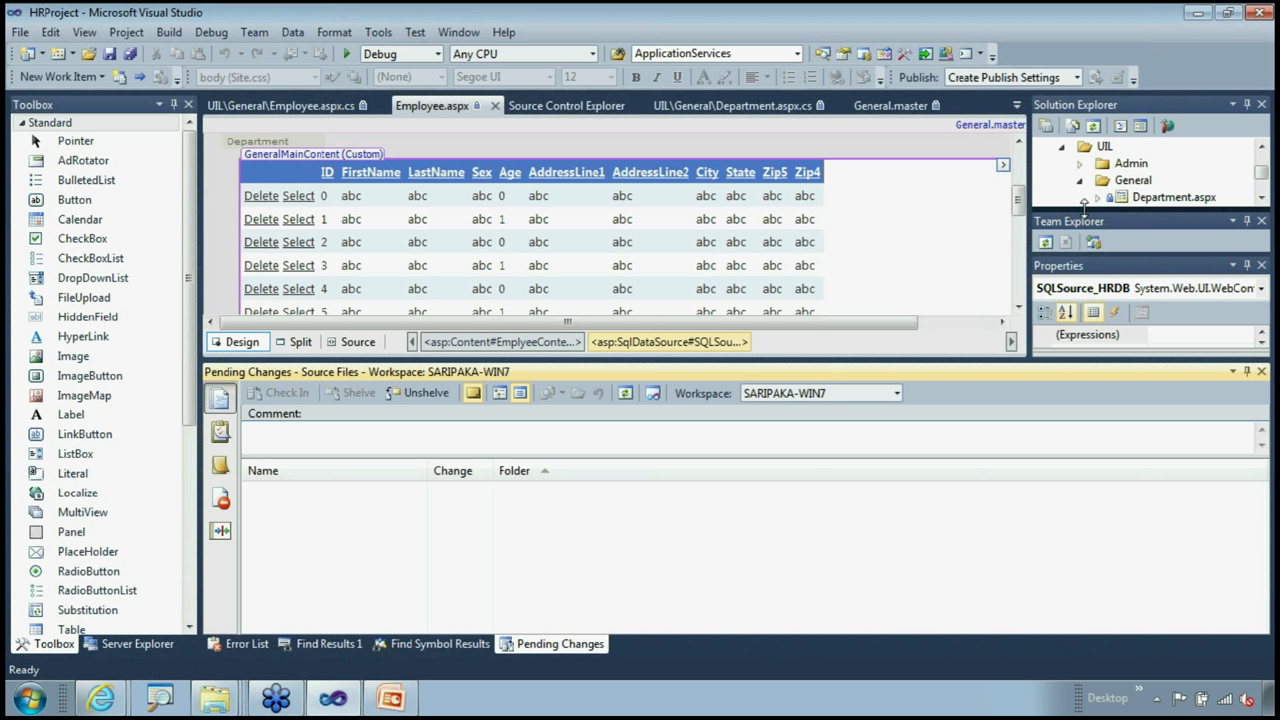
# Collapse the UIL folder in the solution tree, and resize the panes to enlarge the page editor and Team Explorer
pyautogui.moveTo(1084, 205); pyautogui.dragTo(1084, 216)
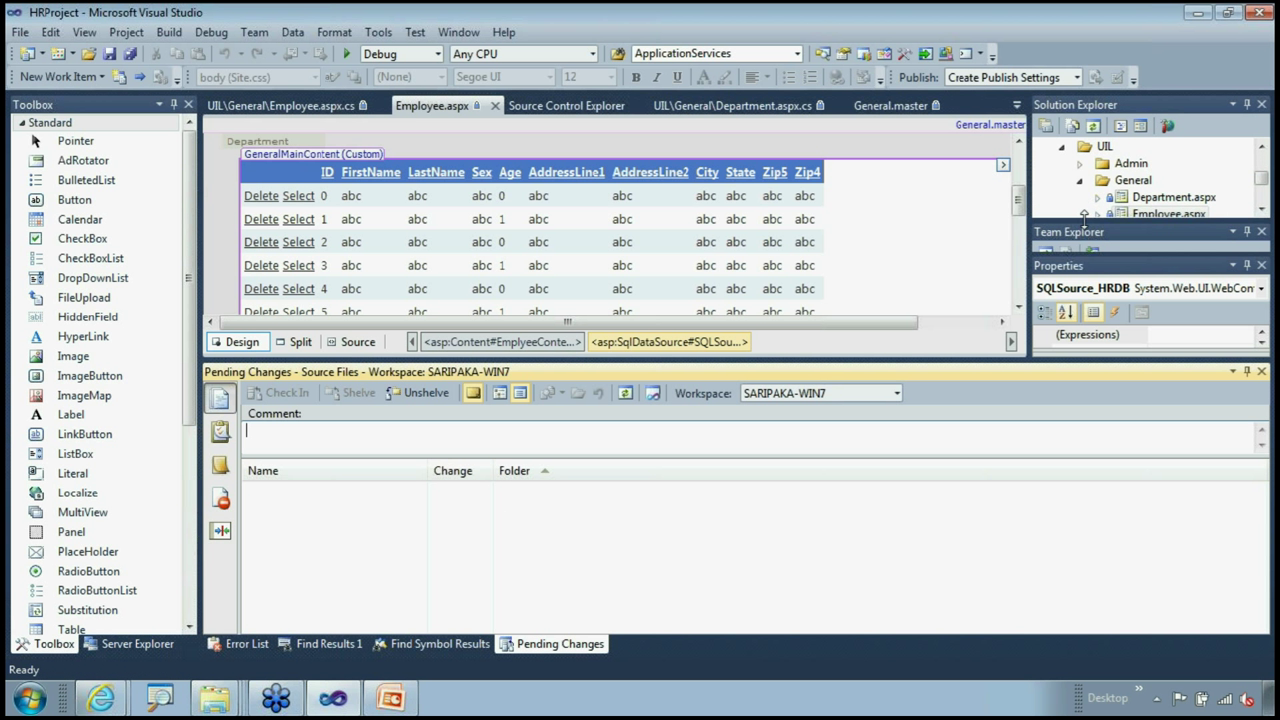
pyautogui.click(1062, 147)
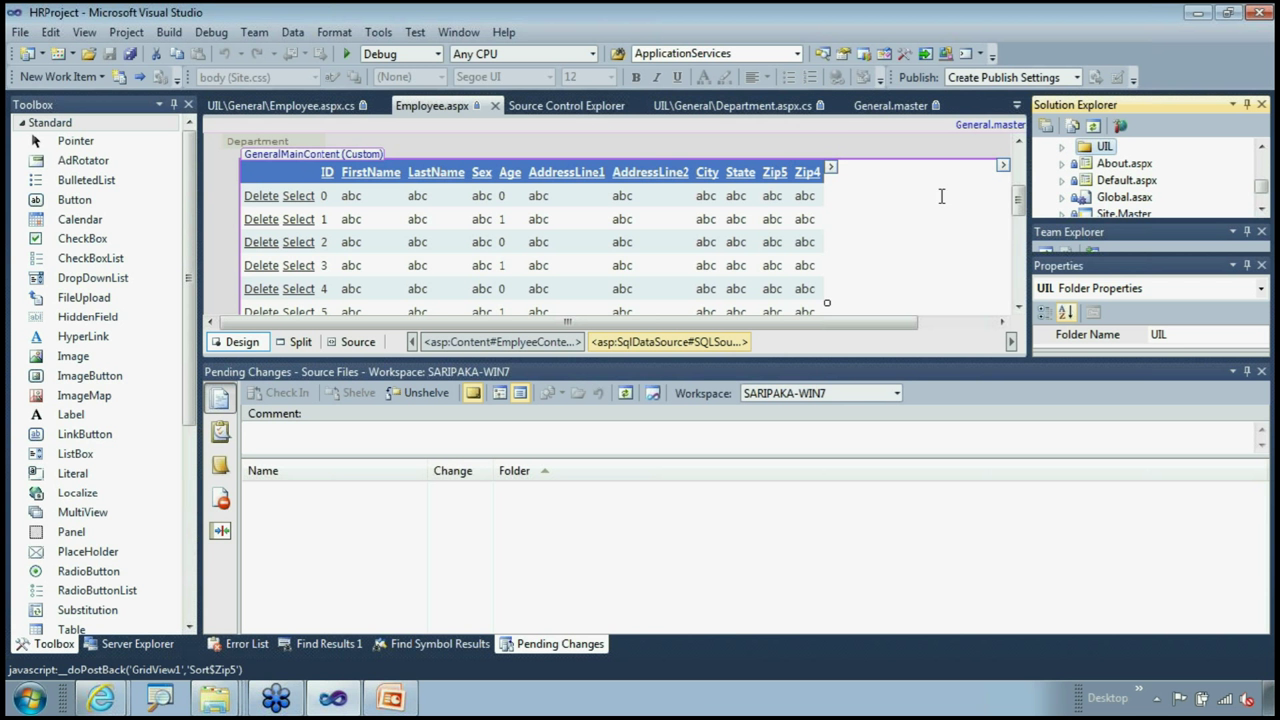
pyautogui.moveTo(955, 362); pyautogui.dragTo(954, 483)
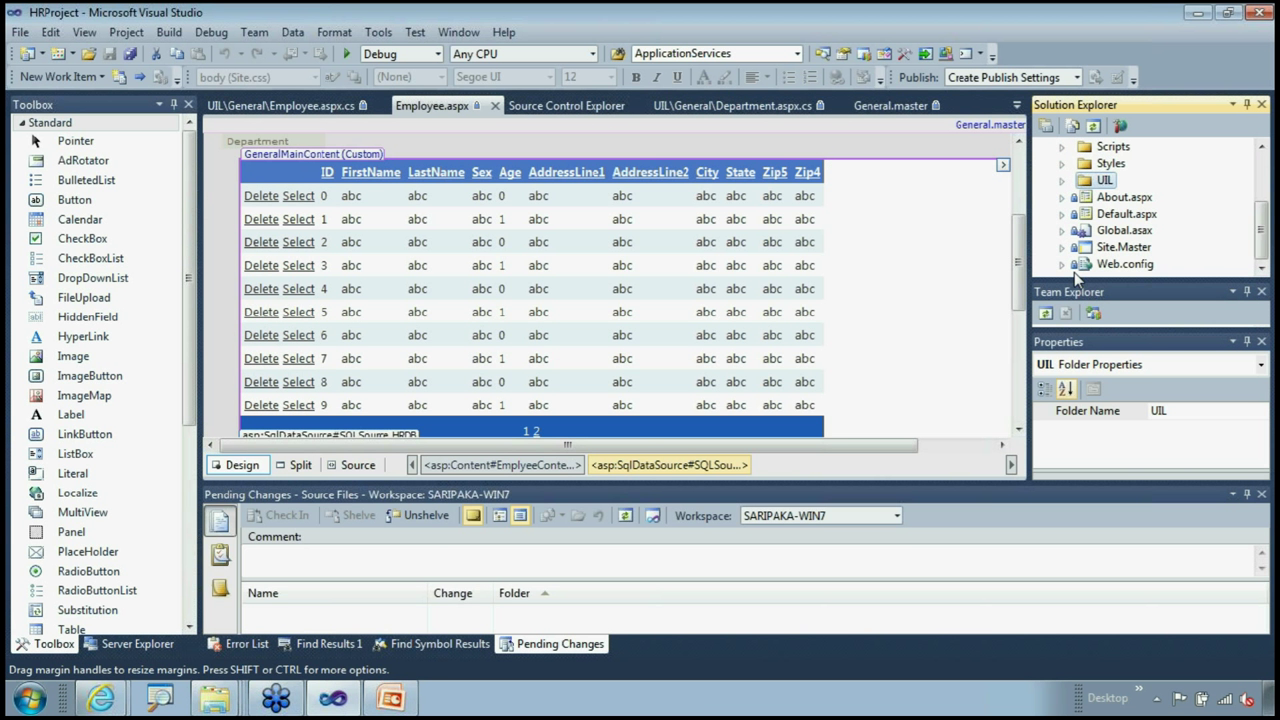
pyautogui.moveTo(1071, 277); pyautogui.dragTo(1071, 182)
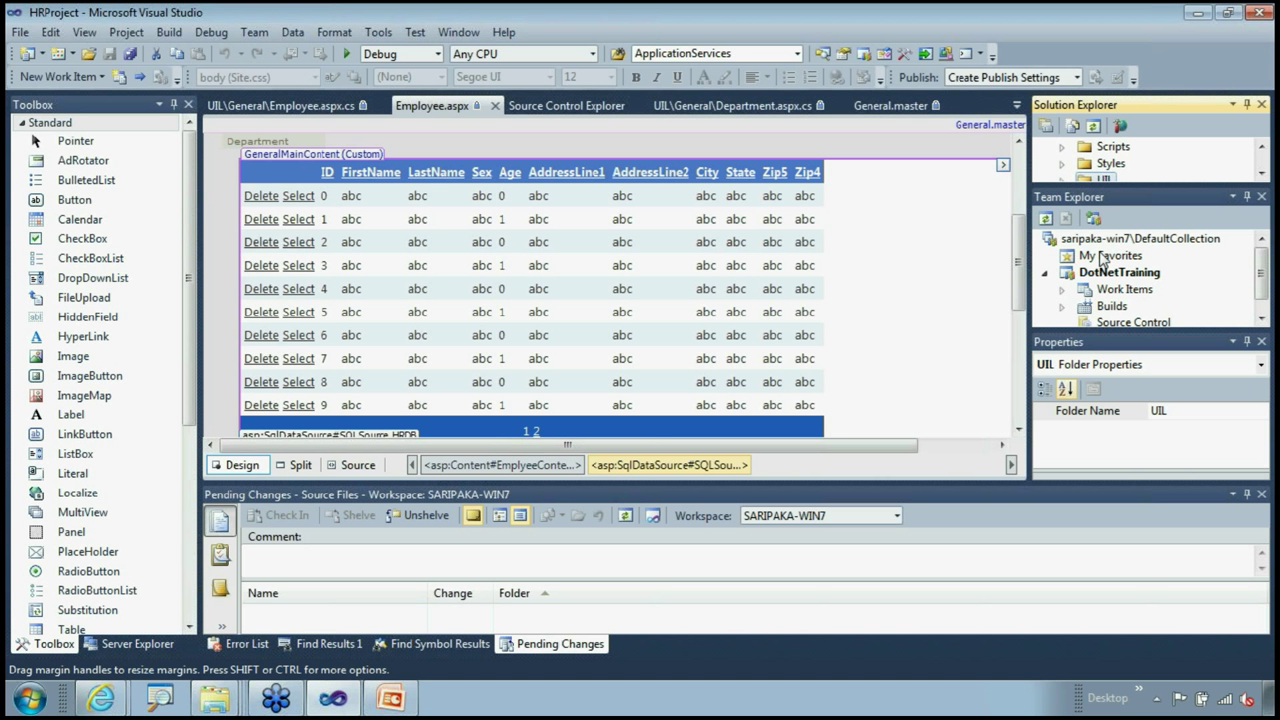
# Expand Work Items and My Queries under DotNetTraining and view the results of the MyTasks query
pyautogui.click(1262, 318)
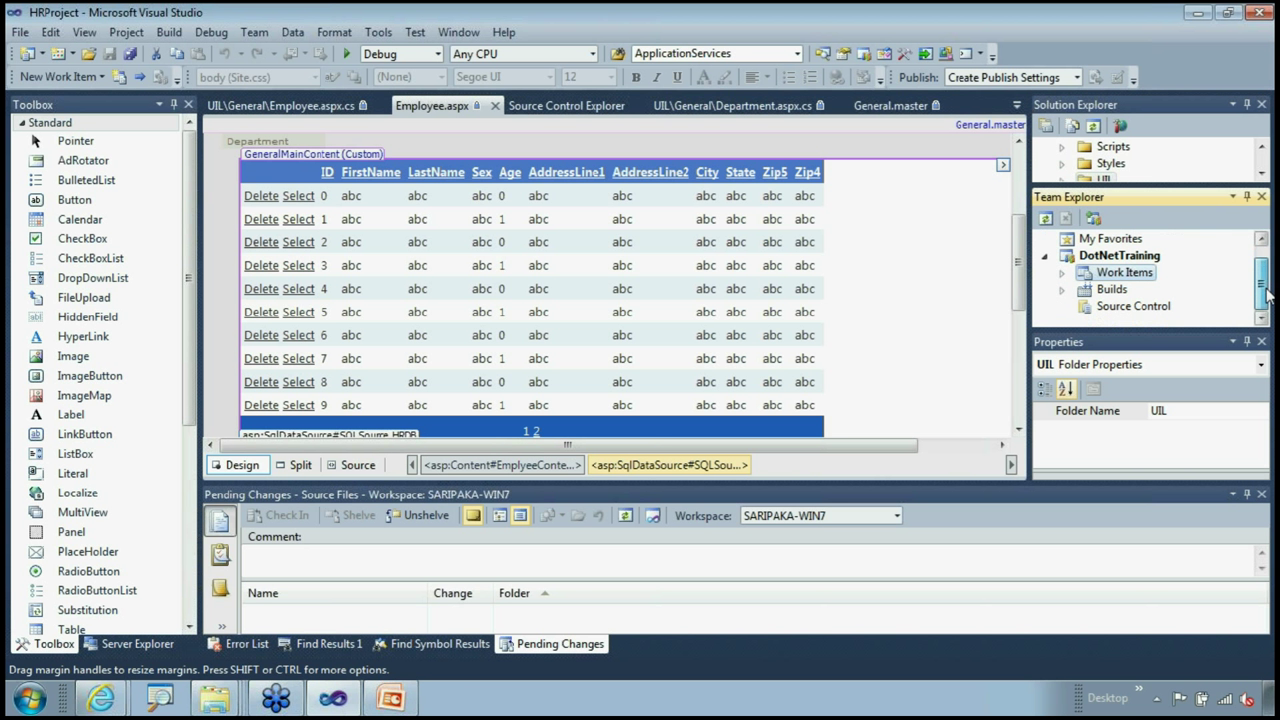
pyautogui.click(1062, 272)
pyautogui.click(1140, 291)
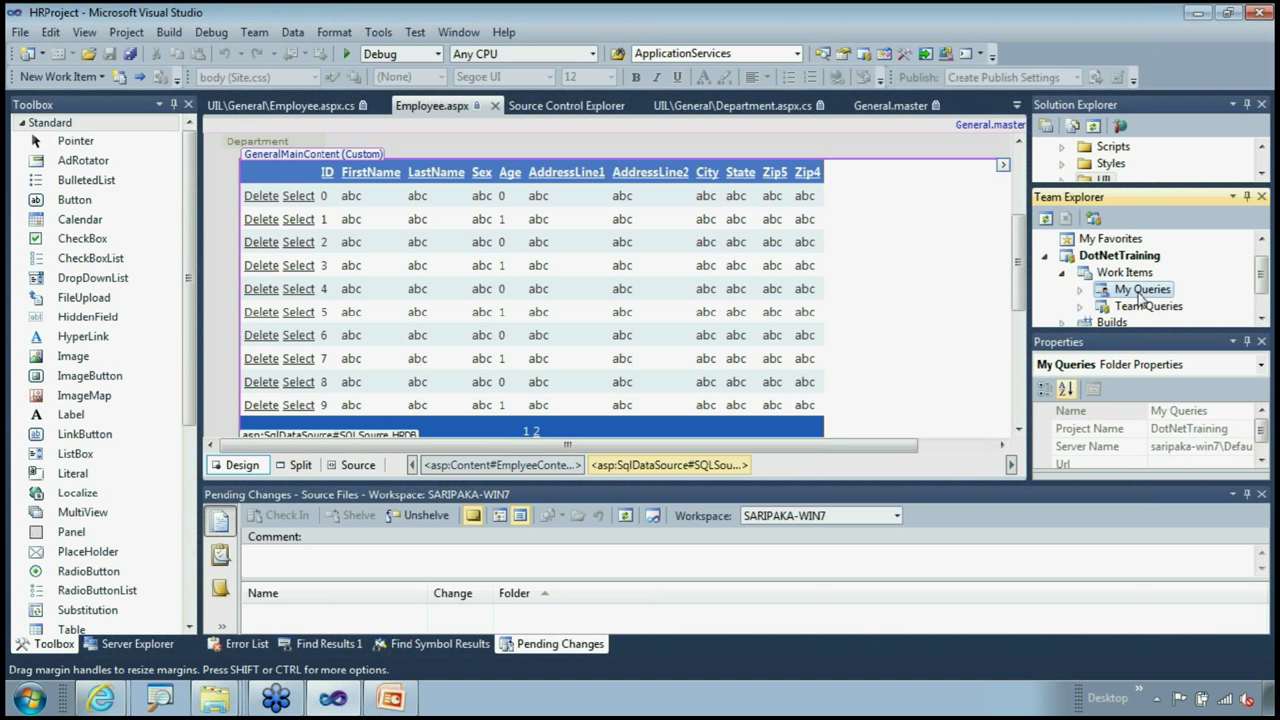
pyautogui.rightClick(1140, 292)
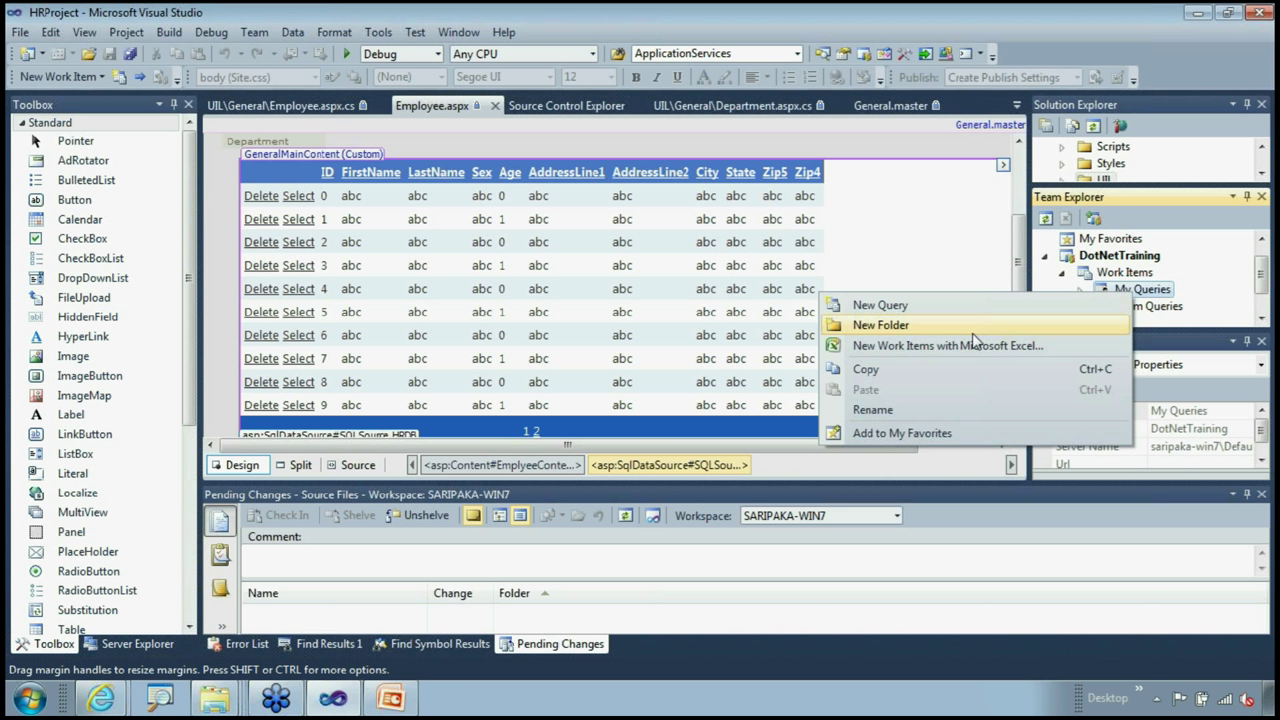
pyautogui.click(1081, 290)
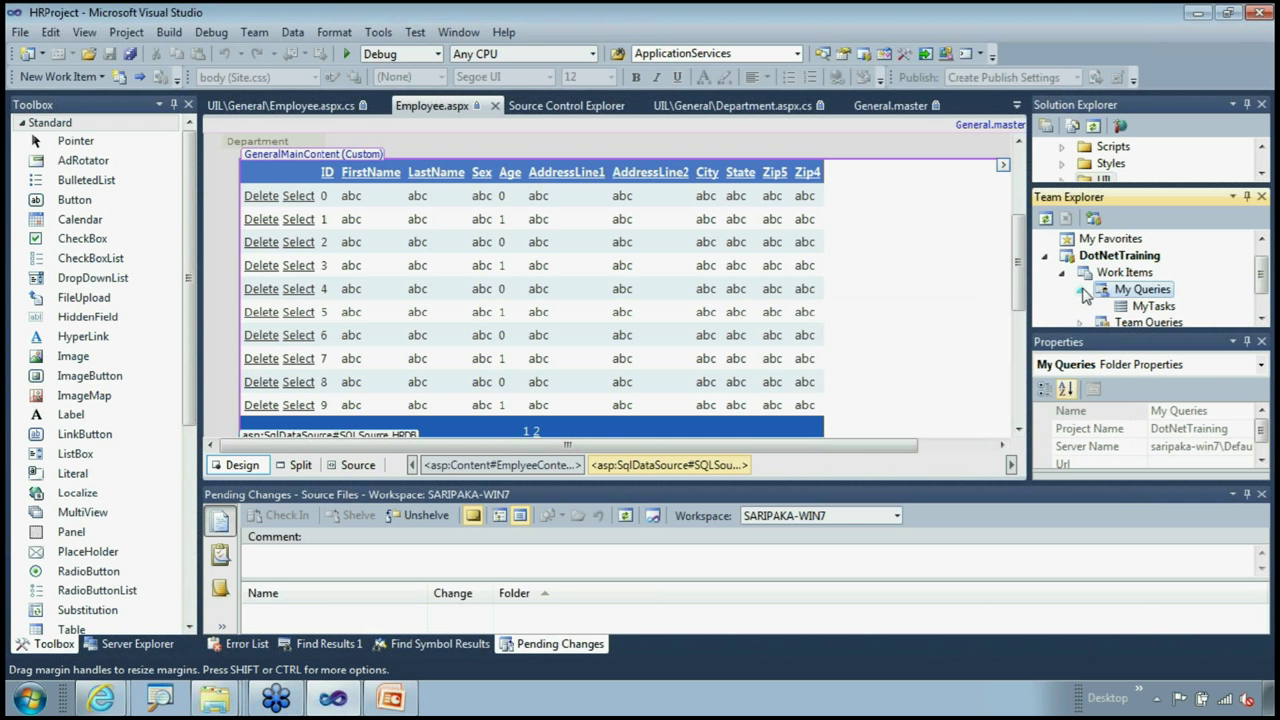
pyautogui.click(1128, 309)
pyautogui.rightClick(1127, 312)
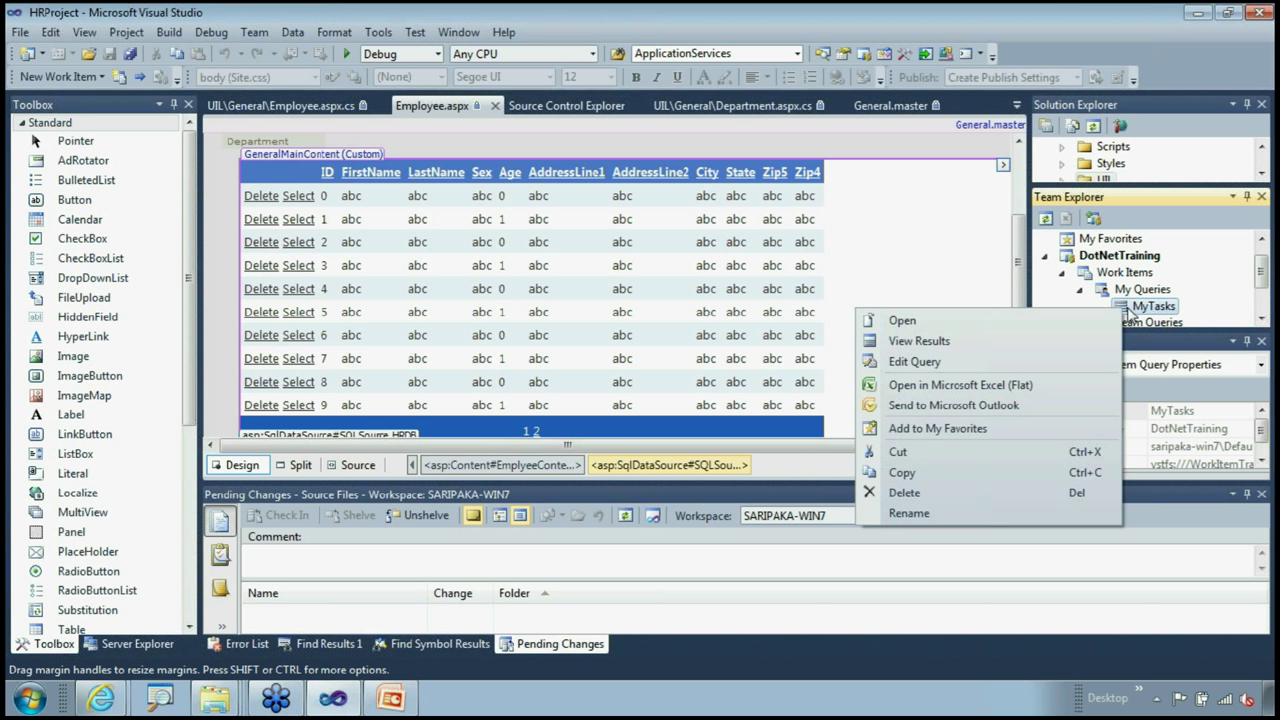
pyautogui.click(934, 342)
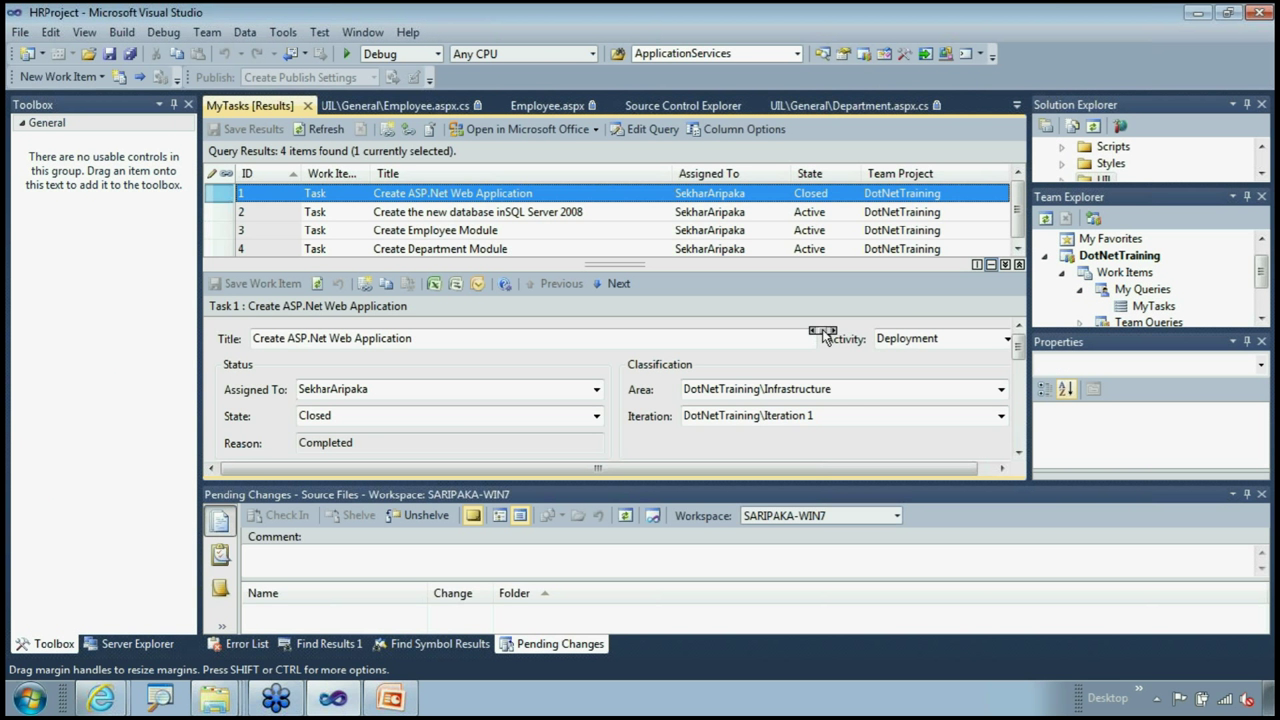
# Set the state of the task for creating the new SQL Server 2008 database to Closed
pyautogui.click(462, 214)
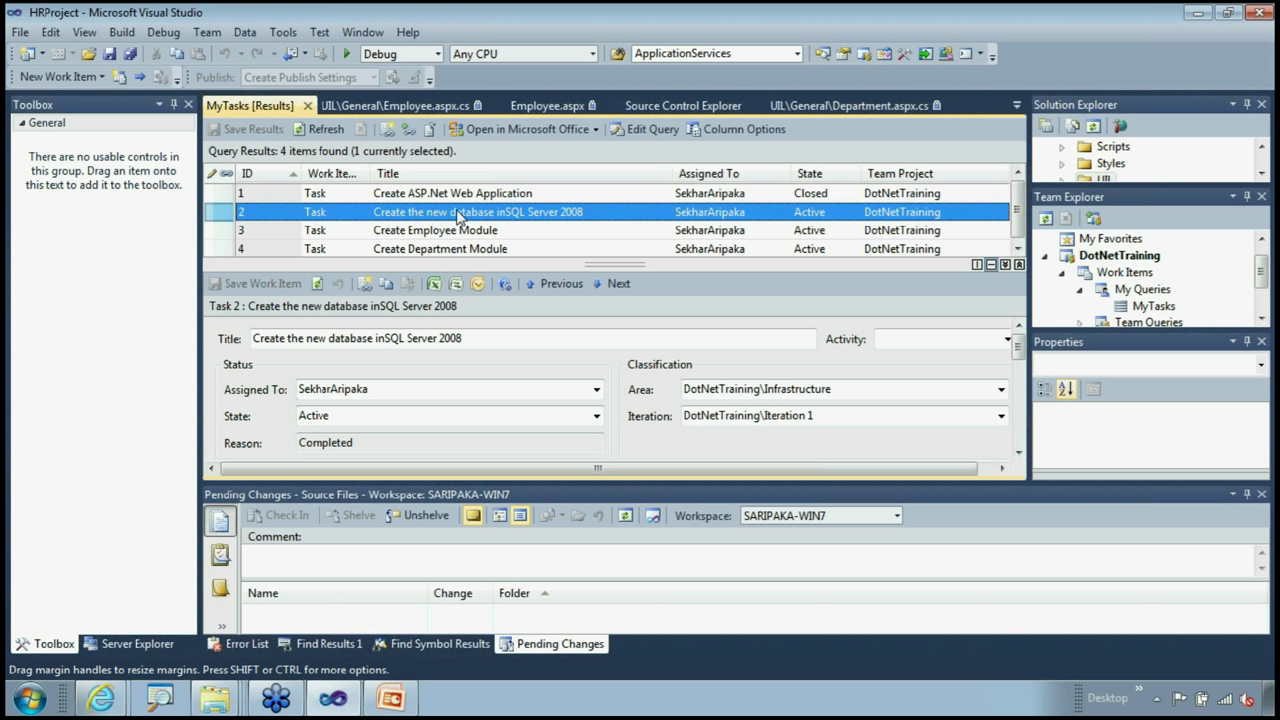
pyautogui.click(466, 418)
pyautogui.click(596, 416)
pyautogui.click(473, 450)
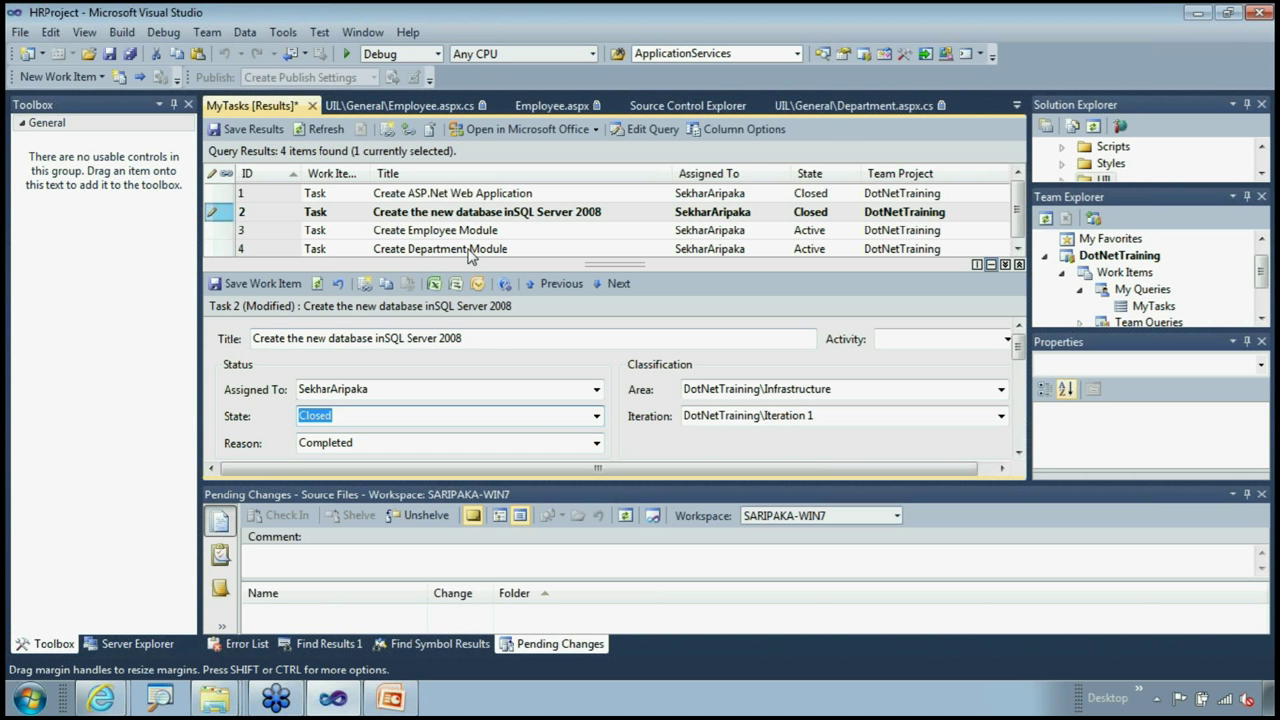
# Enlarge the work item form and set the database task's effort to 0 hours remaining and 3 hours completed
pyautogui.click(1018, 452)
pyautogui.moveTo(968, 484); pyautogui.dragTo(960, 570)
pyautogui.click(855, 462)
pyautogui.write('0')
pyautogui.click(972, 460)
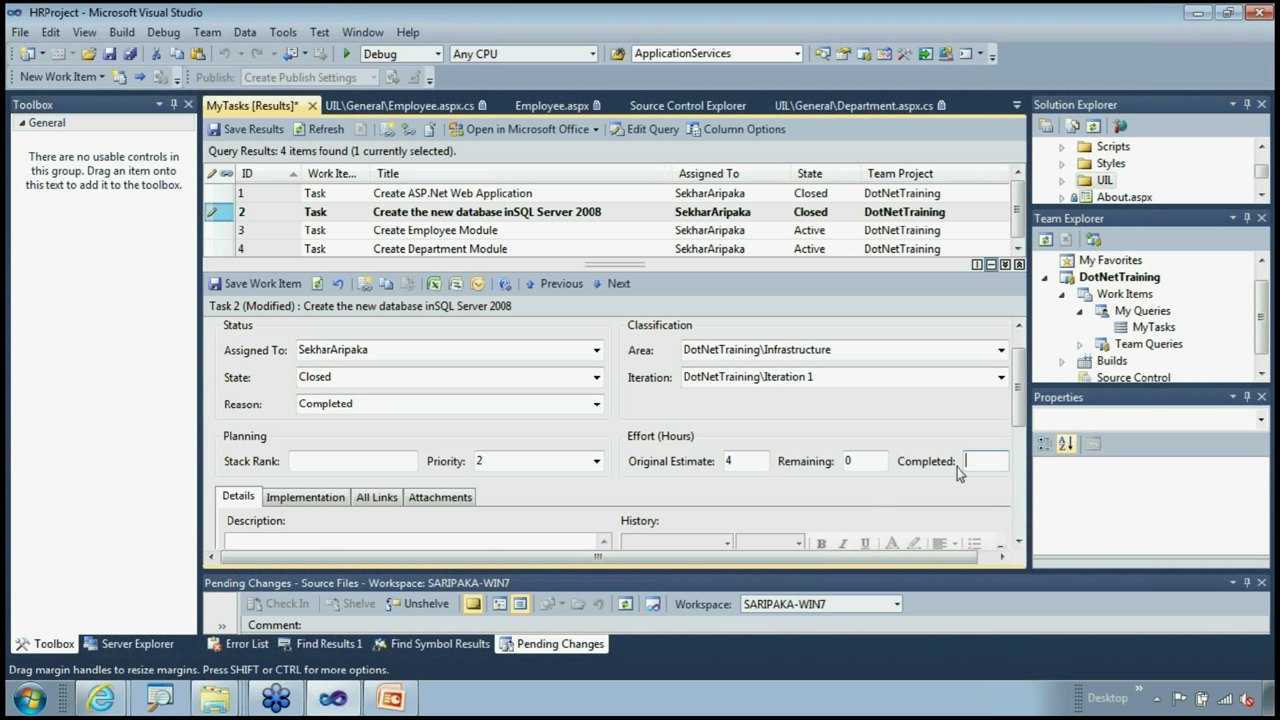
pyautogui.write('3')
pyautogui.click(738, 460)
pyautogui.click(845, 462)
pyautogui.click(973, 458)
pyautogui.doubleClick(979, 458)
# Set the state of the Create Employee Module task to Closed
pyautogui.click(452, 232)
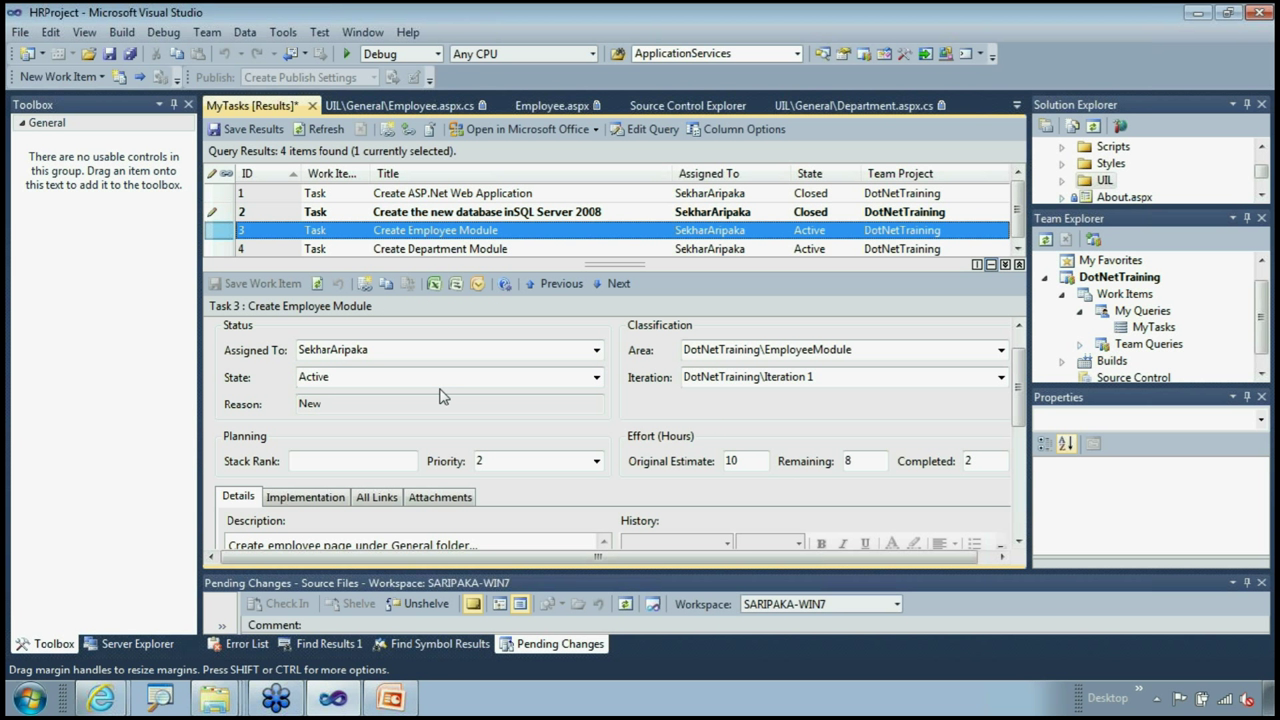
pyautogui.click(400, 378)
pyautogui.click(596, 377)
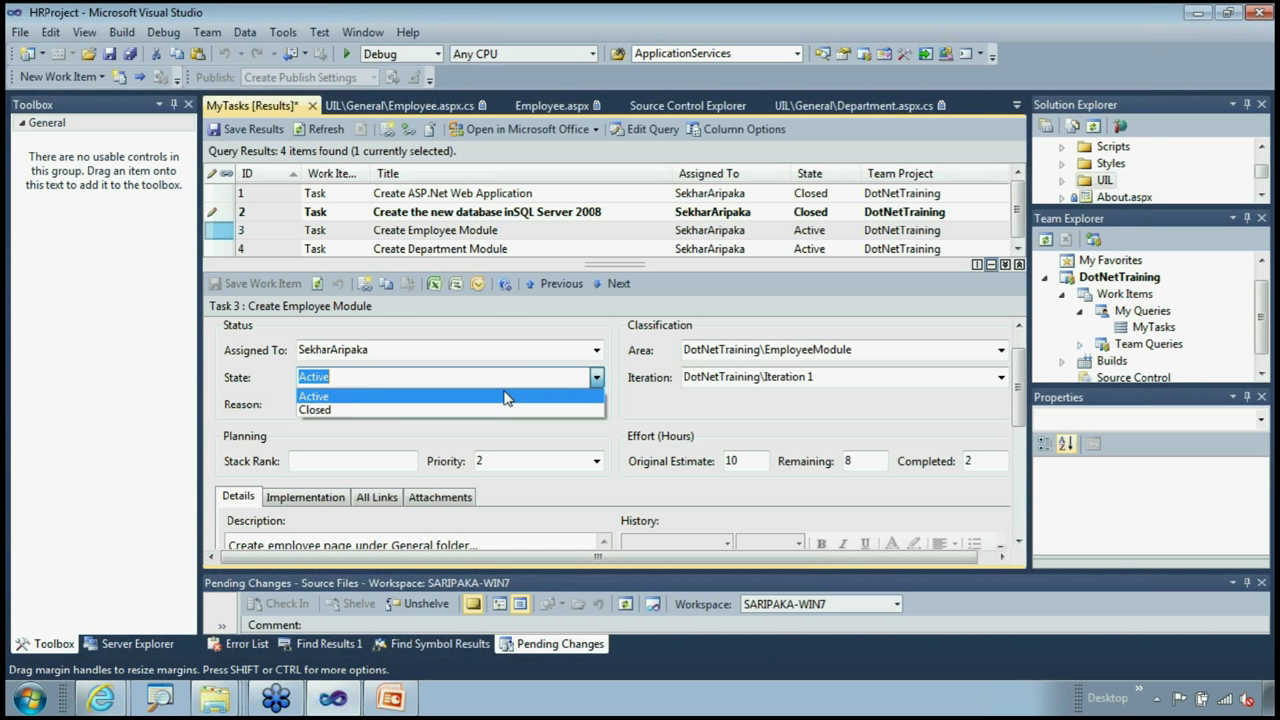
pyautogui.click(398, 410)
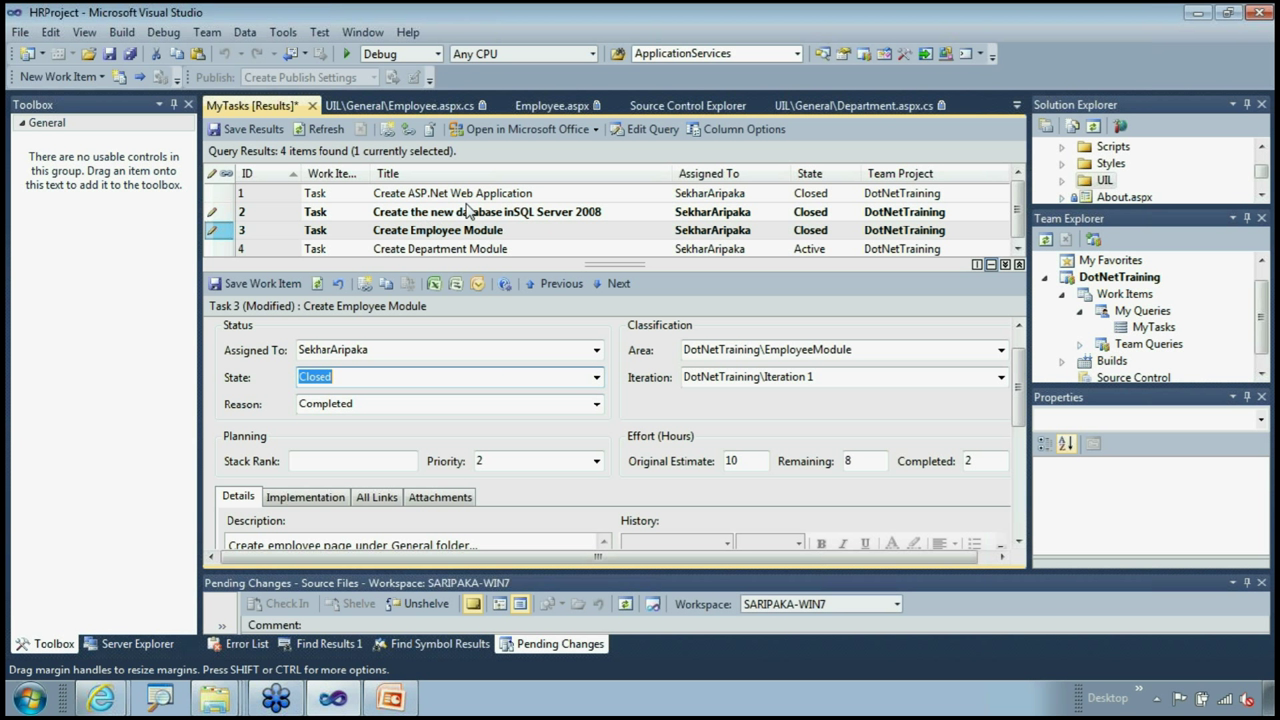
# Set the remaining effort of the Create Employee Module task to 0 hours
pyautogui.click(859, 459)
pyautogui.write('2')
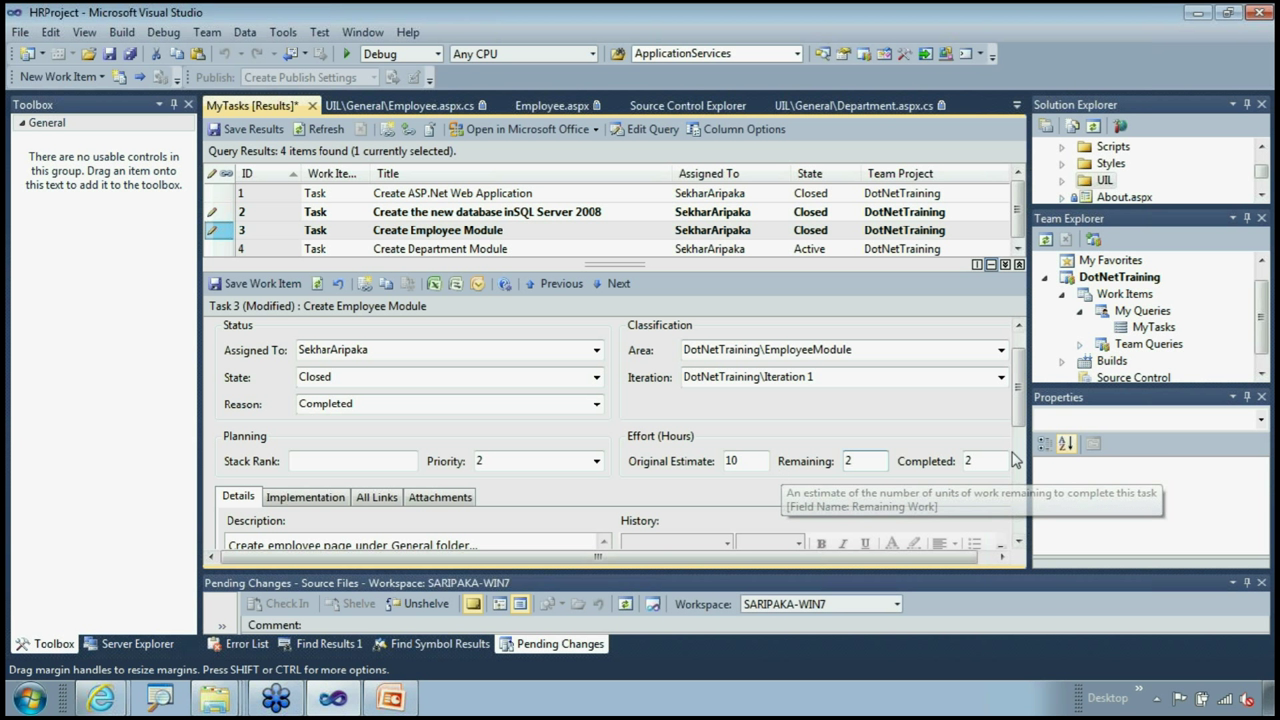
pyautogui.press('Tab')
pyautogui.doubleClick(850, 460)
pyautogui.write('0')
pyautogui.doubleClick(968, 460)
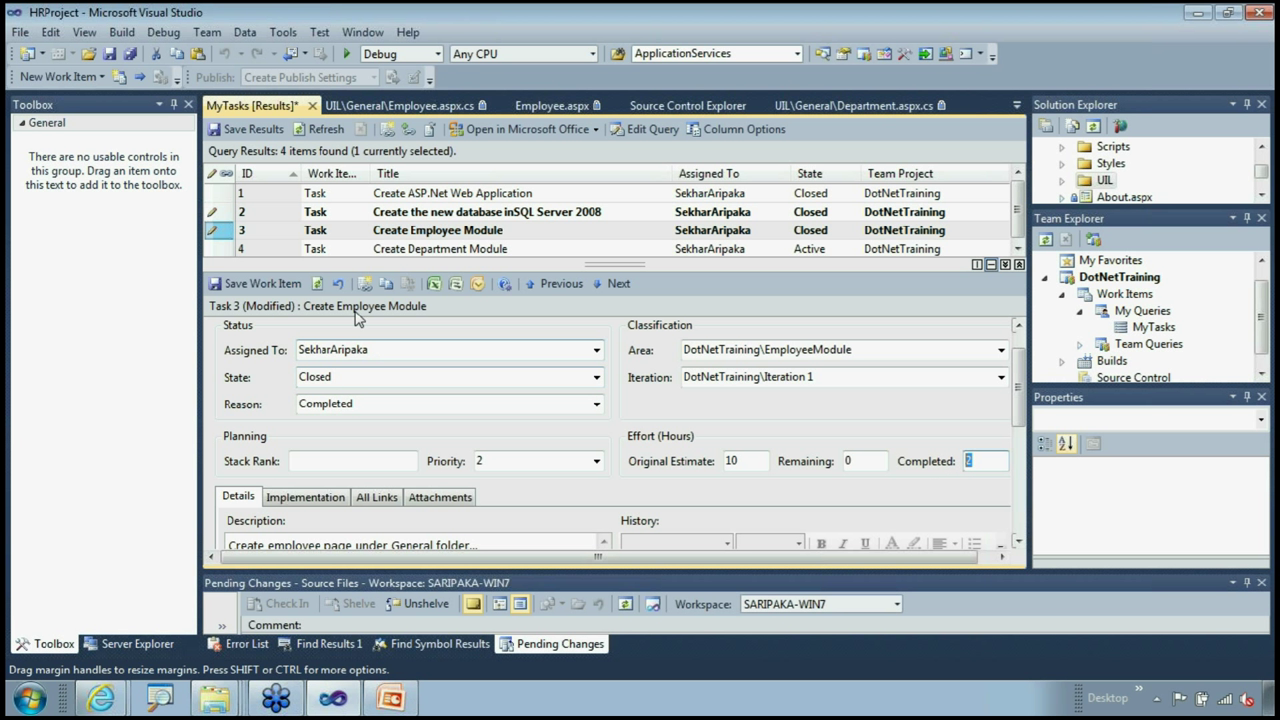
# Set the state of the Create Department Module task to Closed
pyautogui.click(384, 249)
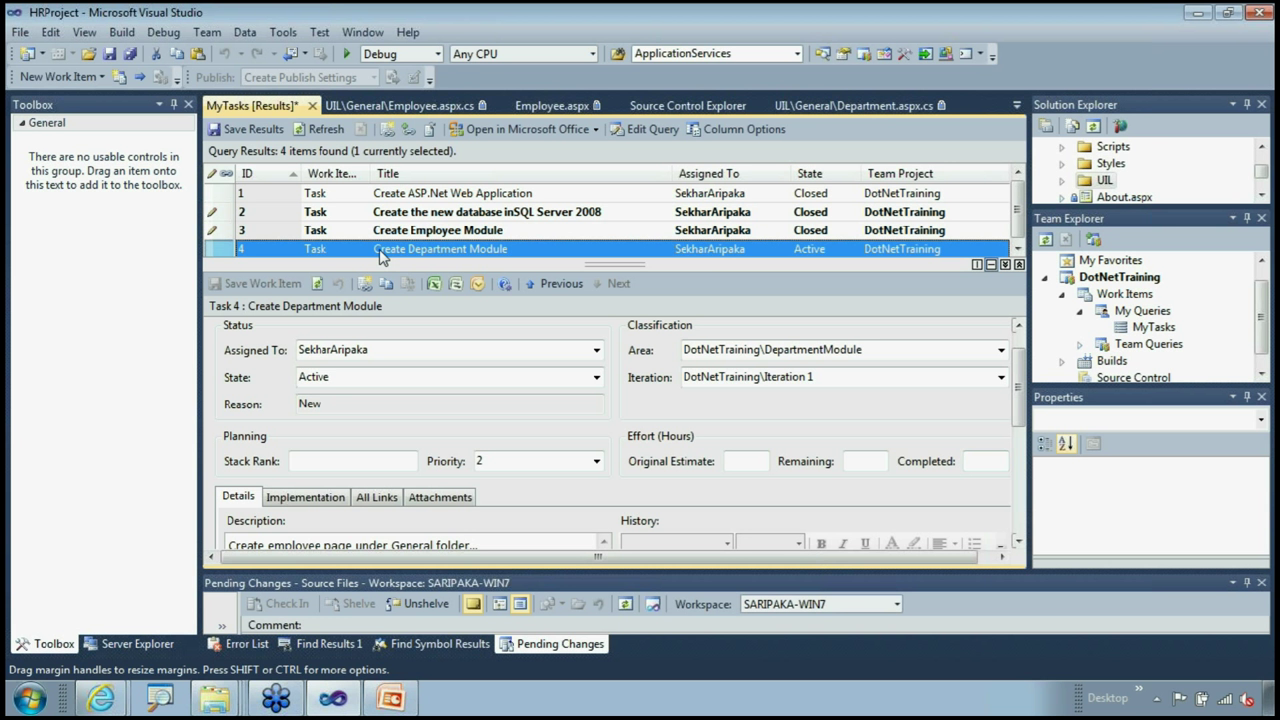
pyautogui.click(333, 376)
pyautogui.click(596, 377)
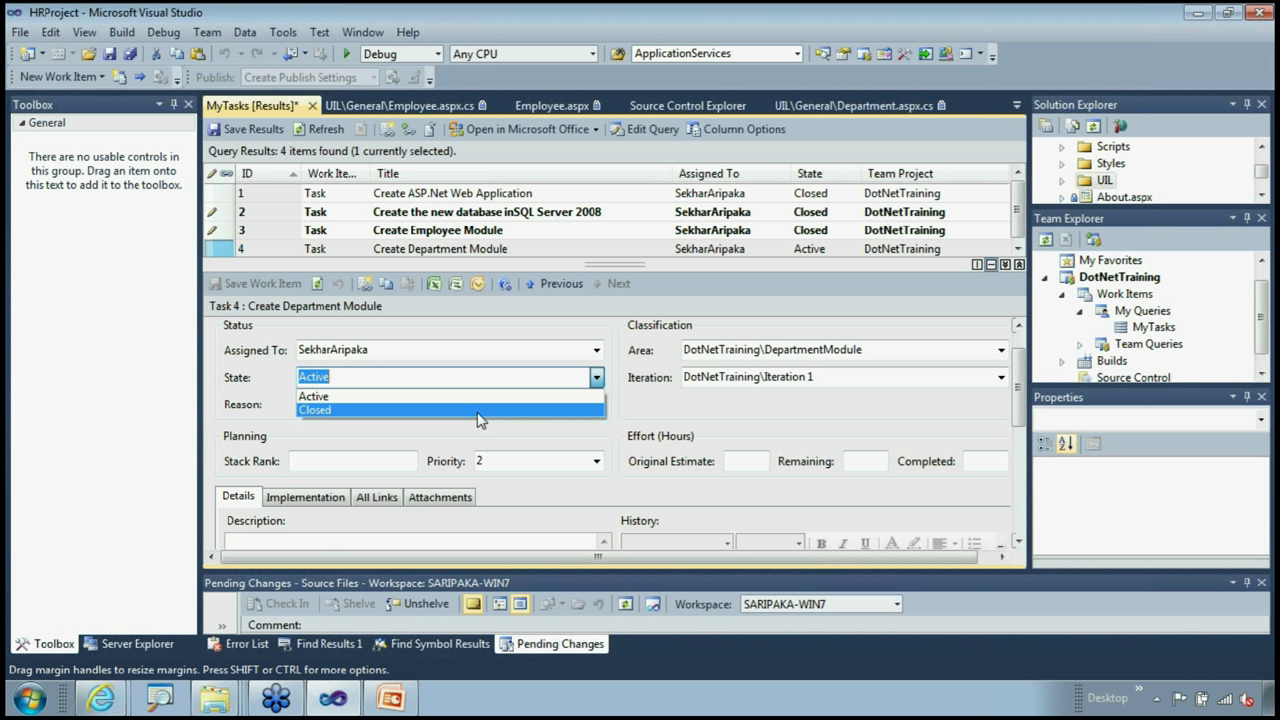
pyautogui.click(477, 410)
# Set the Create Department Module task's completed effort to 1 hour and save all modified work items
pyautogui.click(750, 460)
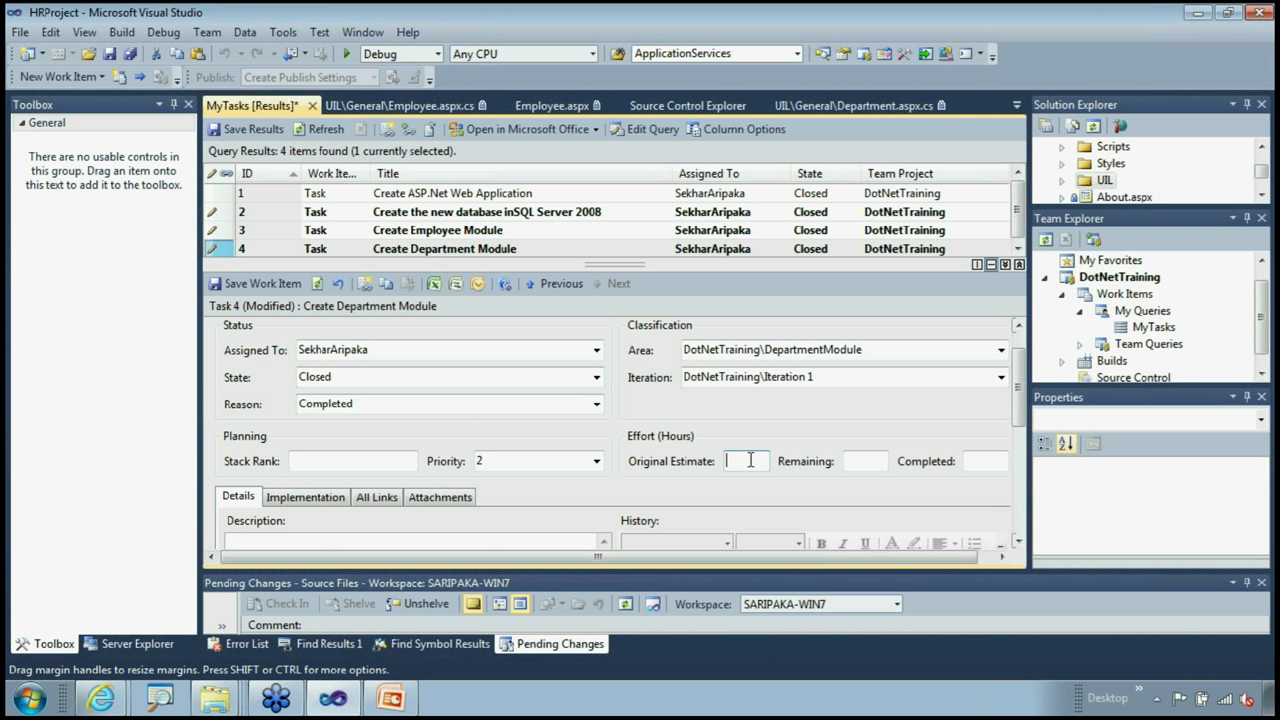
pyautogui.click(983, 465)
pyautogui.write('1')
pyautogui.click(129, 54)
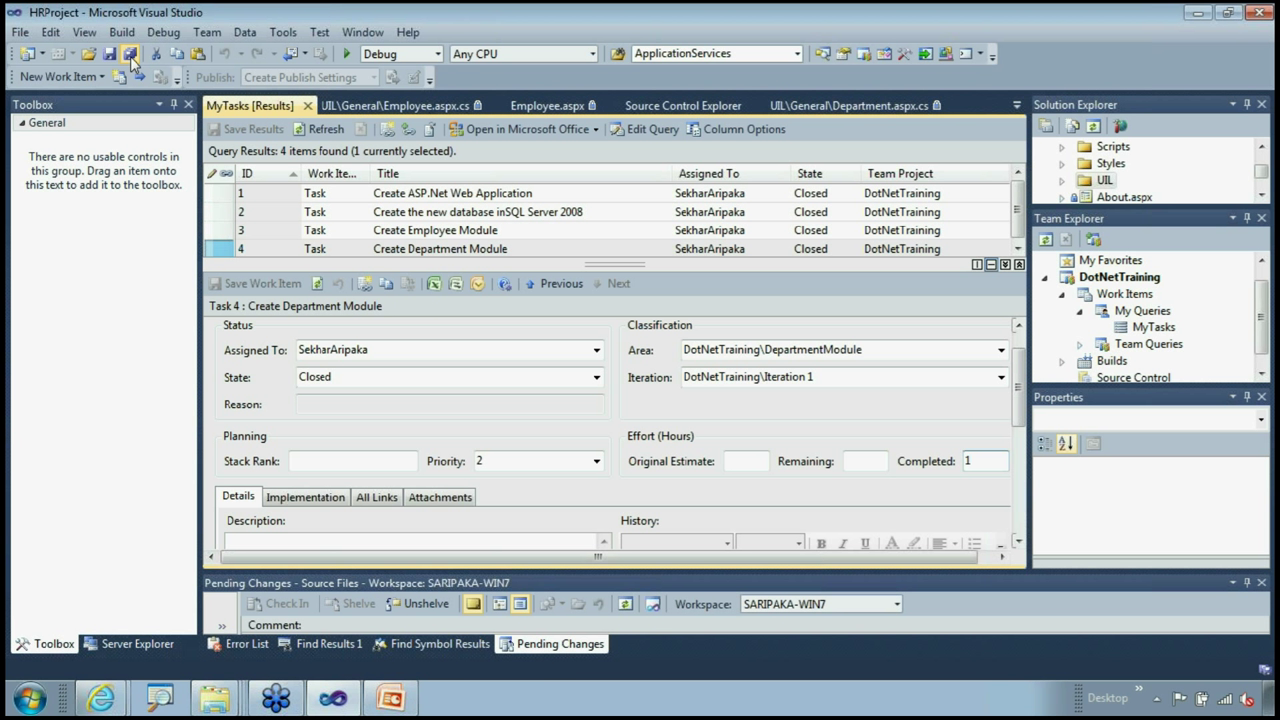
# Minimize Visual Studio to switch to the DotNetTraining_HRProject.pptx presentation in PowerPoint
pyautogui.click(1197, 14)
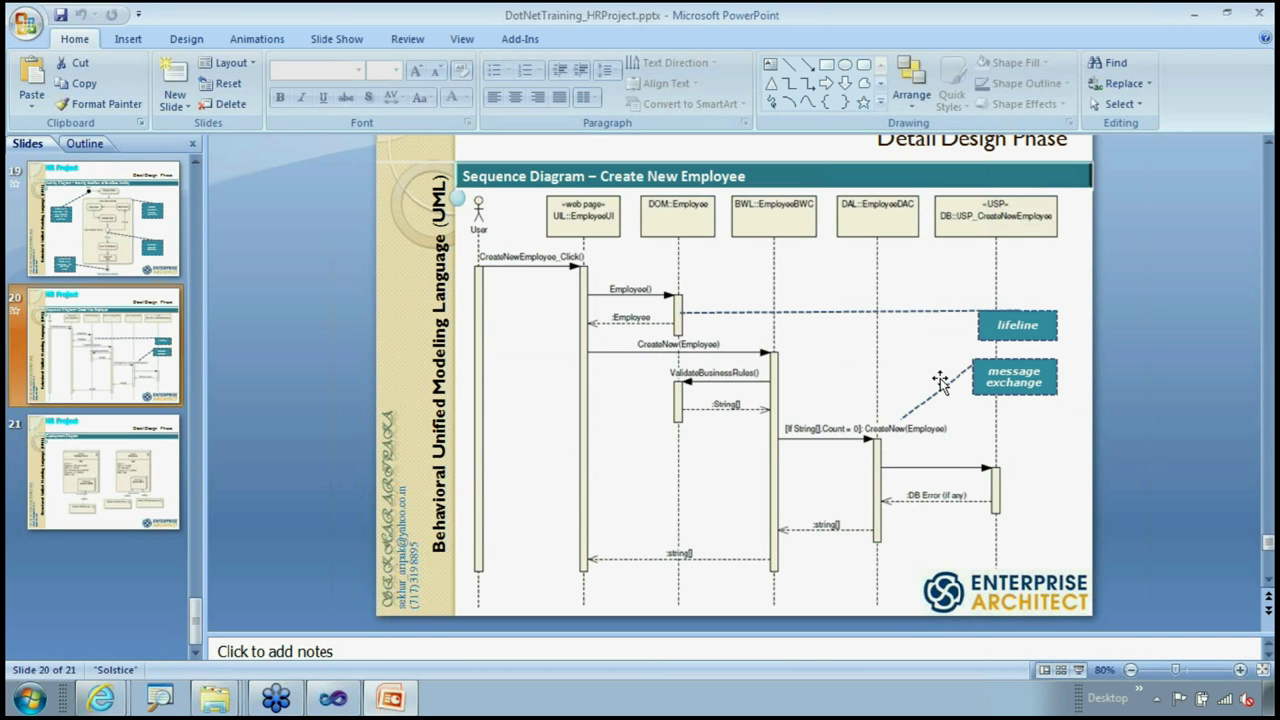